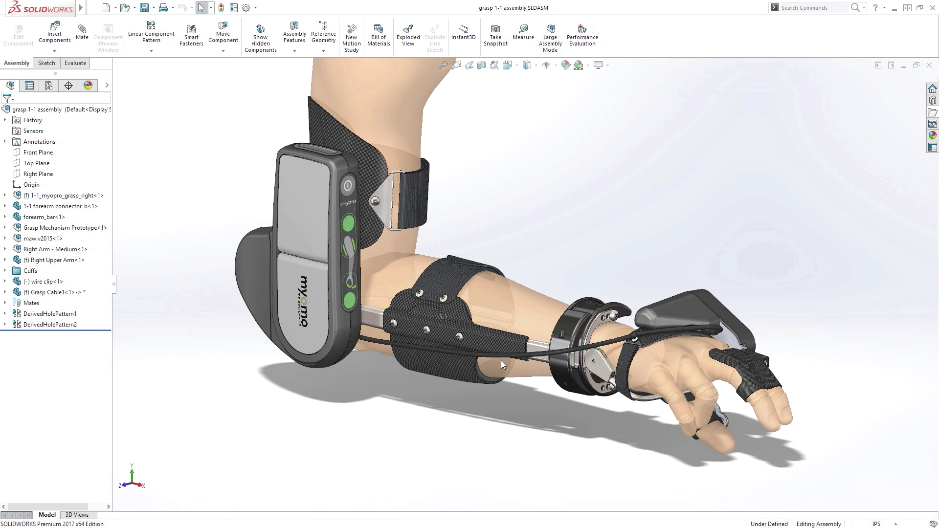
Open the Grasp Outer Shell part and start an offset-face chamfer.
{"action": "middle_click_drag", "start_coordinate": [495, 344], "coordinate": [350, 336]}
{"action": "left_click", "coordinate": [347, 345]}
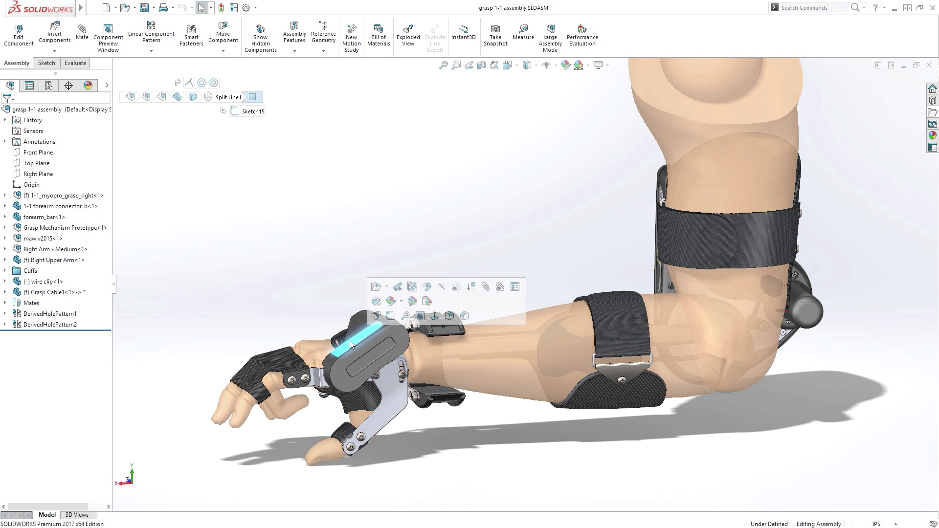
{"action": "left_click", "coordinate": [375, 288]}
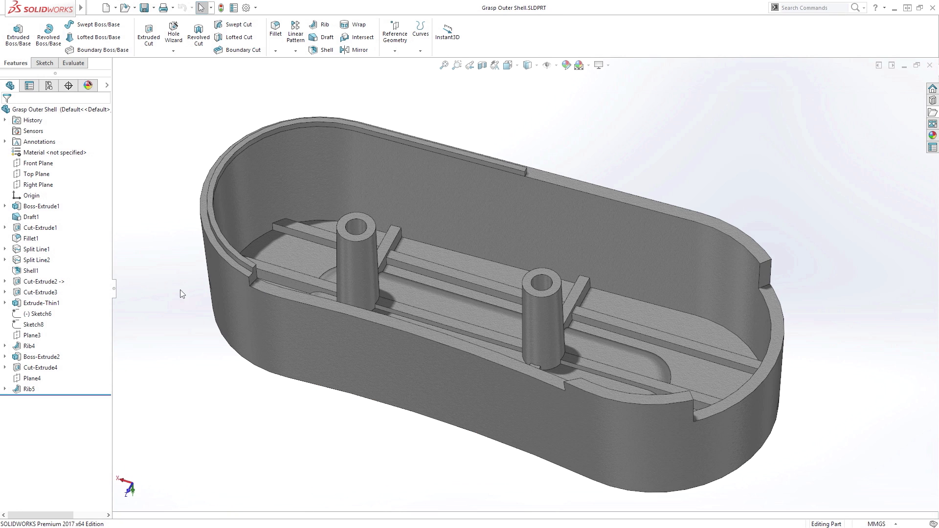
{"action": "right_click_drag", "start_coordinate": [156, 291], "coordinate": [124, 242]}
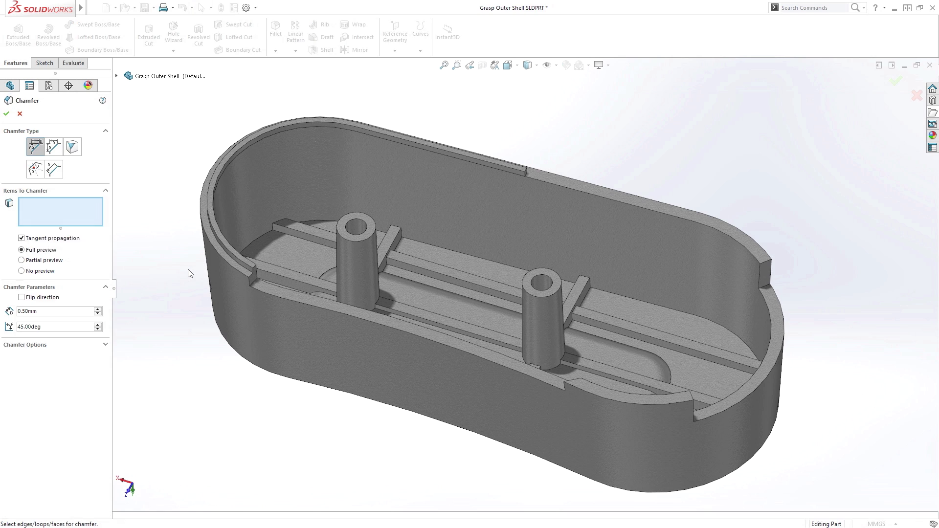
{"action": "left_click", "coordinate": [36, 168]}
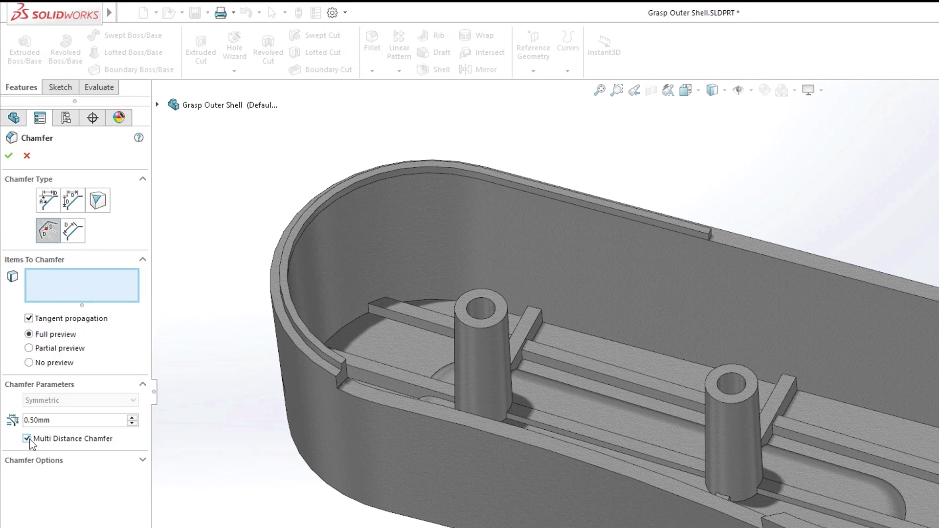
Chamfer both boss top edges at 0.5 mm and the top rim edge at 0.4 mm.
{"action": "left_click", "coordinate": [711, 397]}
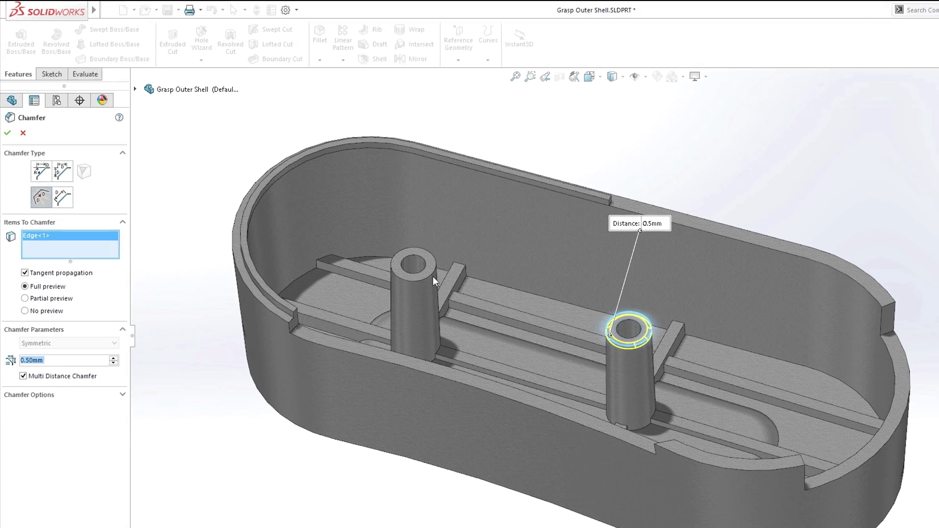
{"action": "left_click", "coordinate": [507, 312]}
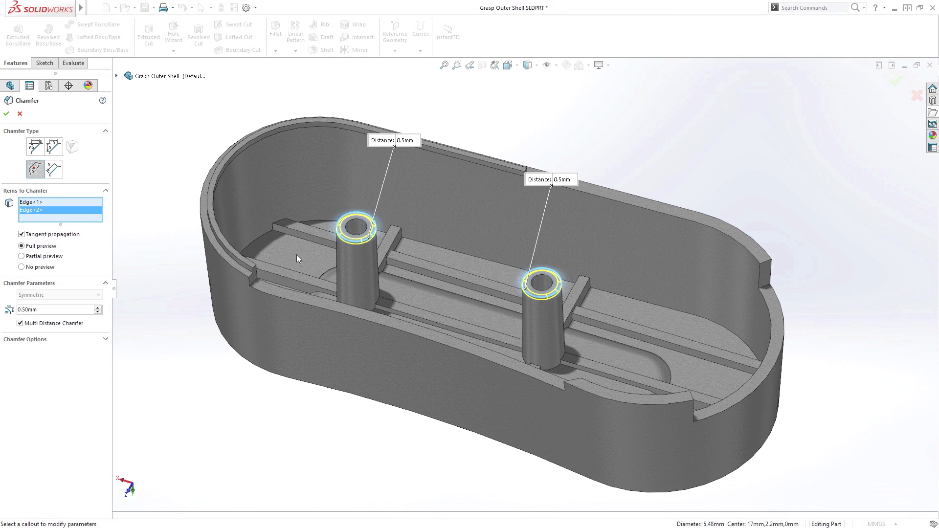
{"action": "left_click", "coordinate": [237, 270]}
{"action": "double_click", "coordinate": [164, 275]}
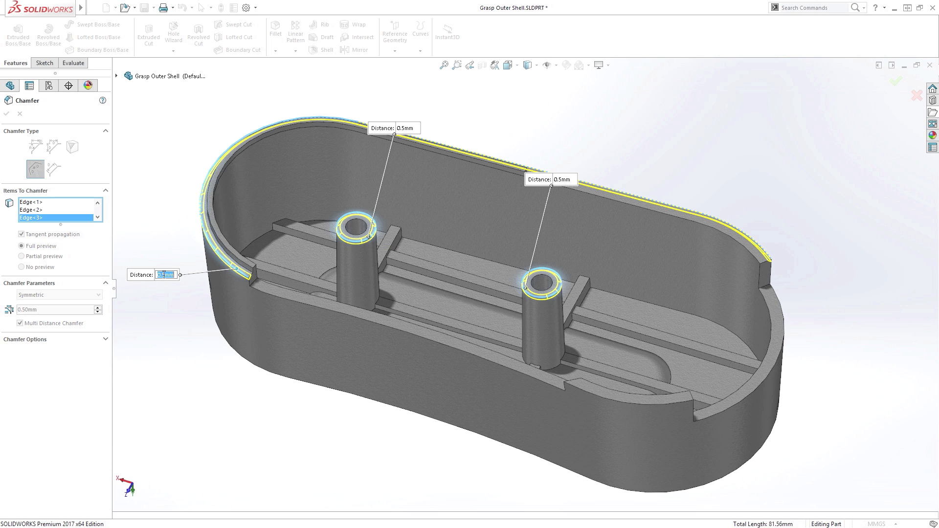
{"action": "type", "text": "0.4"}
{"action": "key", "text": "Return"}
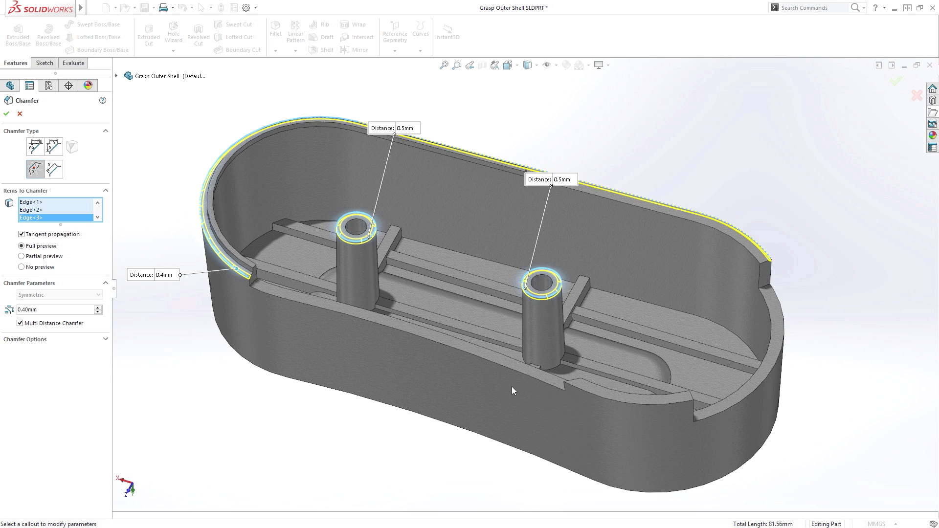
Add the lower inner edges at 0.3 mm and the right-end rim edge, completing Chamfer1.
{"action": "left_click", "coordinate": [581, 389]}
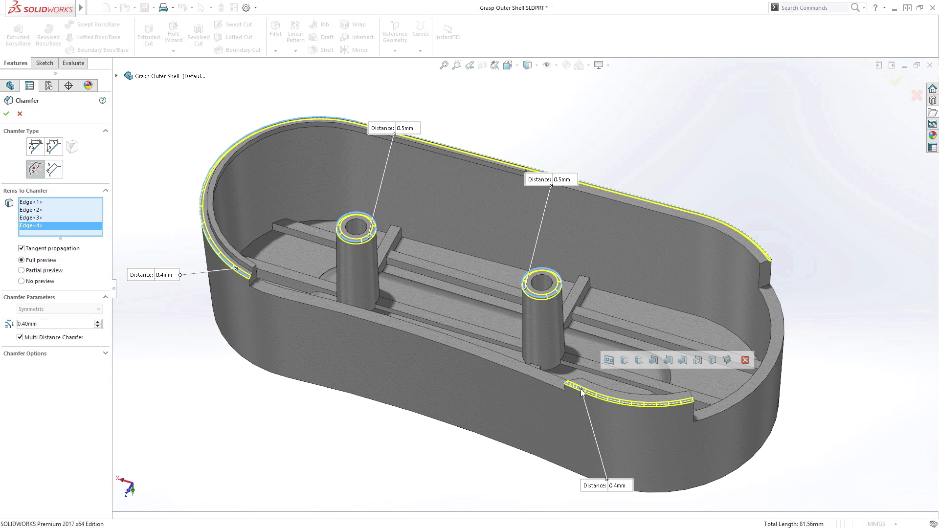
{"action": "left_click", "coordinate": [483, 359]}
{"action": "double_click", "coordinate": [520, 455]}
{"action": "type", "text": "0.3"}
{"action": "key", "text": "Return"}
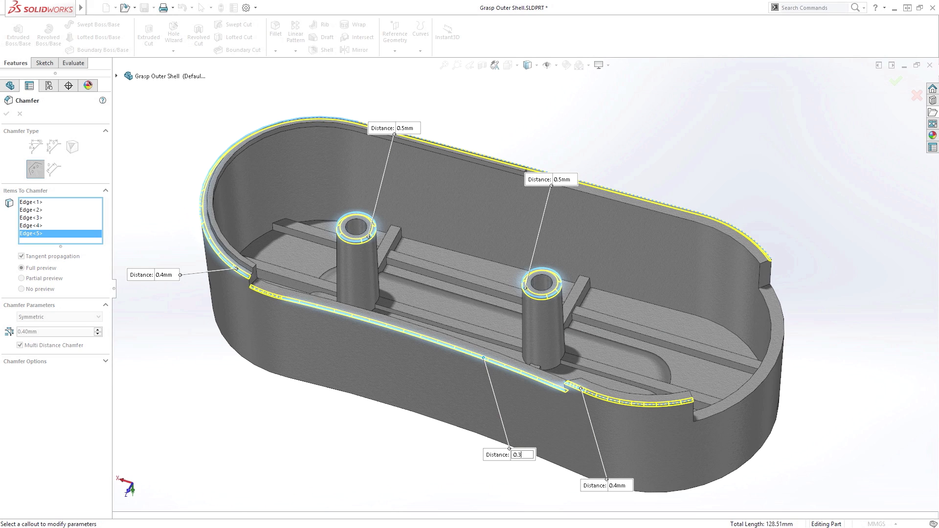
{"action": "left_click", "coordinate": [704, 419]}
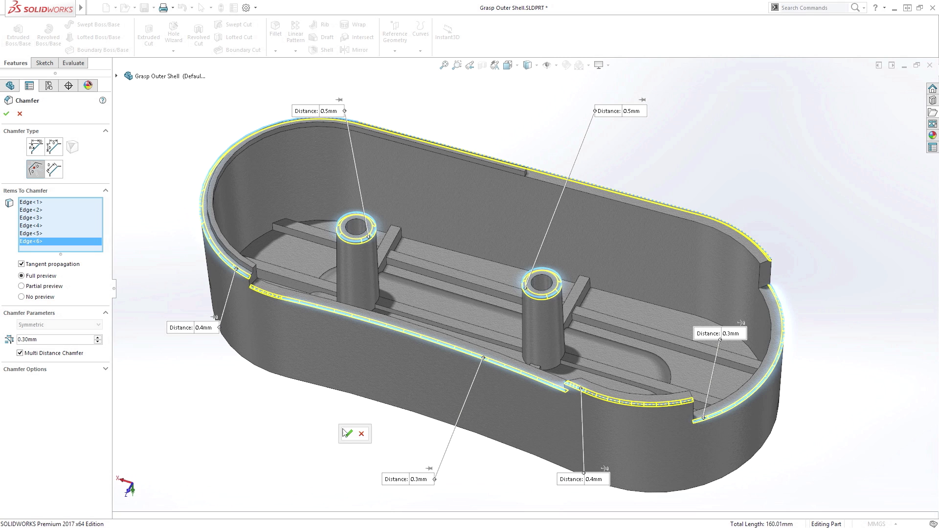
{"action": "left_click", "coordinate": [347, 434]}
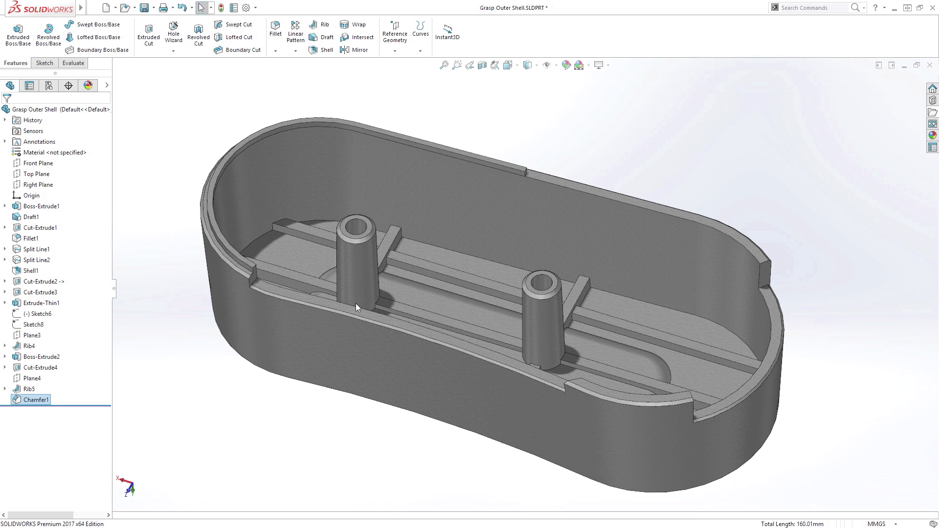
Orbit to the shell's underside and roll the part back to before Shell1.
{"action": "mouse_move", "coordinate": [358, 114]}
{"action": "middle_mouse_down"}
{"action": "mouse_move", "coordinate": [494, 397]}
{"action": "mouse_move", "coordinate": [522, 386]}
{"action": "middle_mouse_up"}
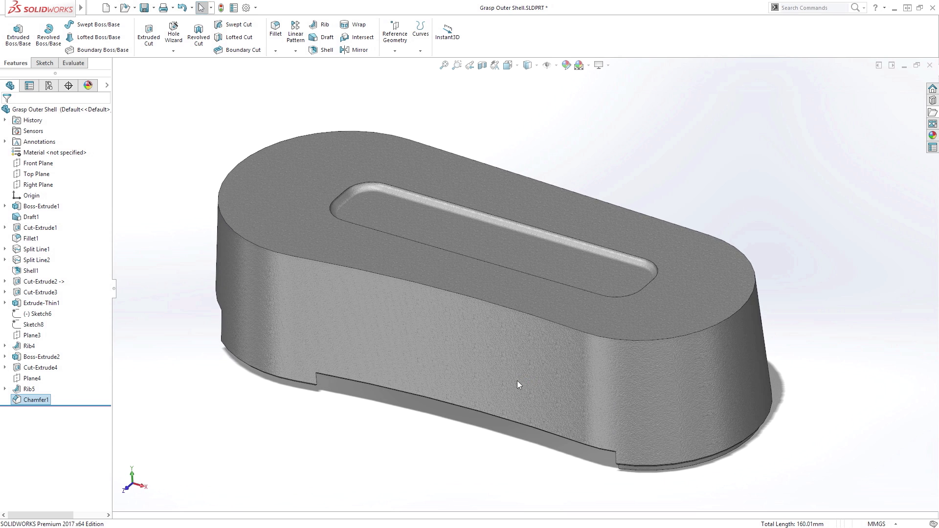
{"action": "left_click", "coordinate": [35, 273]}
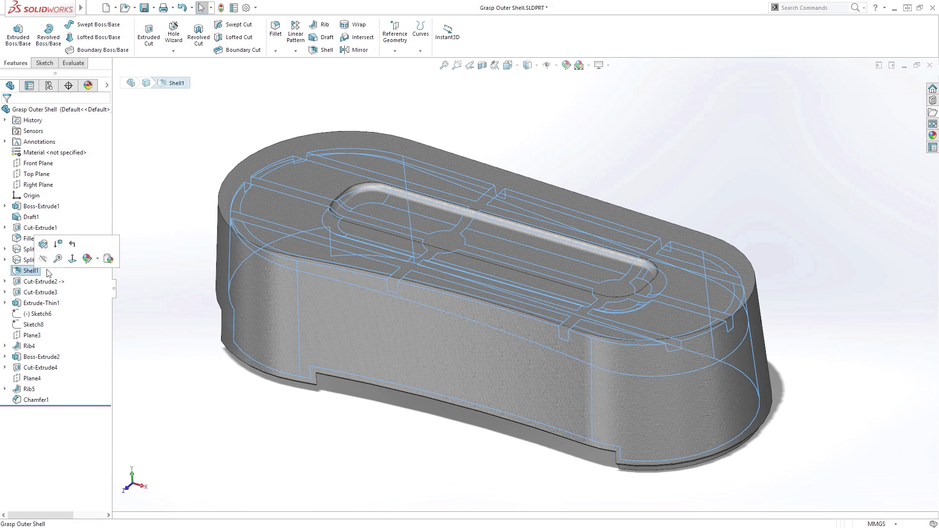
{"action": "left_click", "coordinate": [72, 252]}
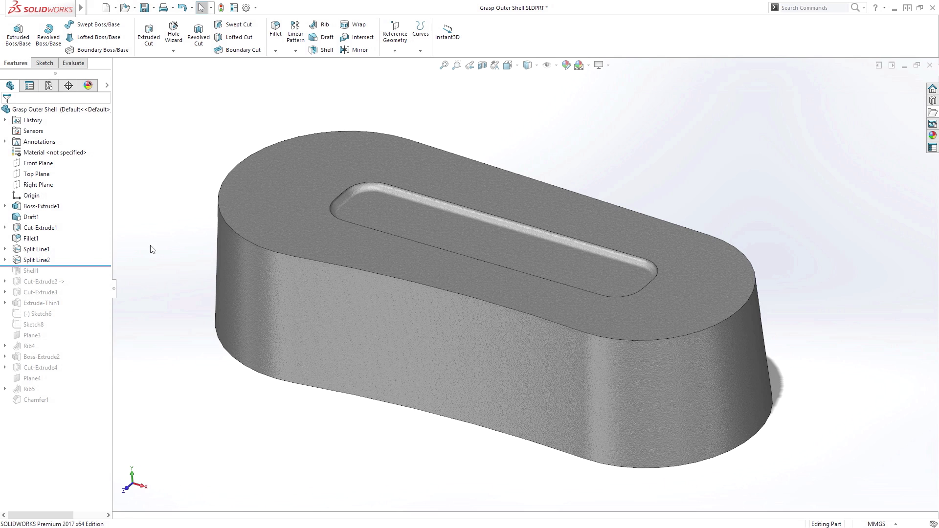
{"action": "key", "text": "s"}
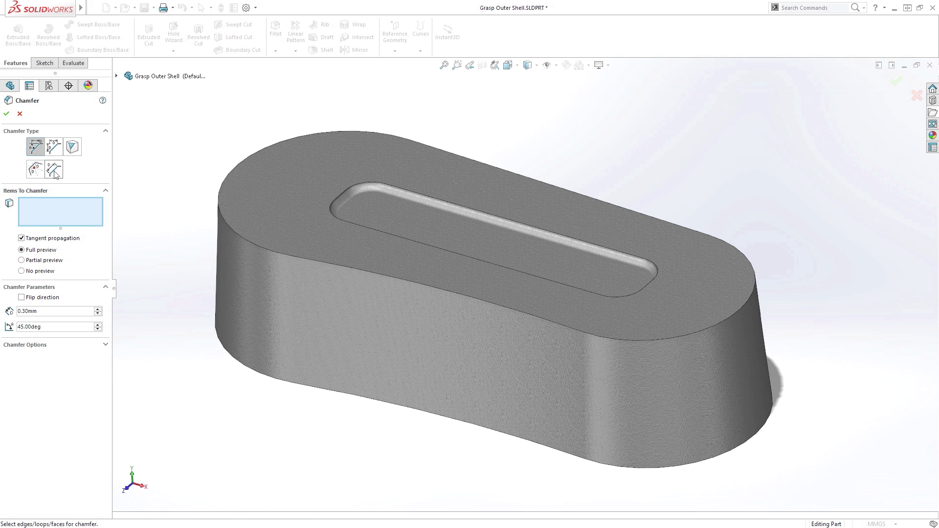
Create a face-face Hold Line chamfer between the shell's top and side faces.
{"action": "left_click", "coordinate": [54, 170]}
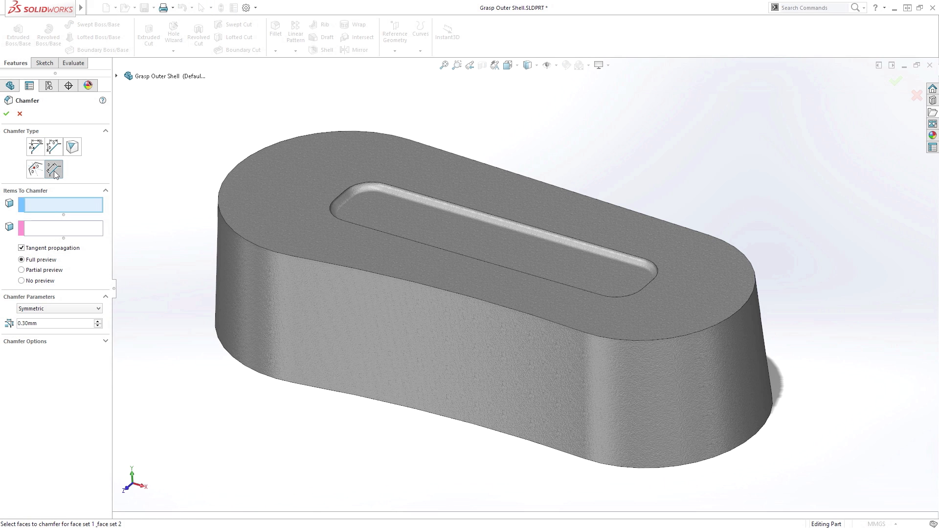
{"action": "left_click", "coordinate": [228, 207]}
{"action": "left_click", "coordinate": [83, 228]}
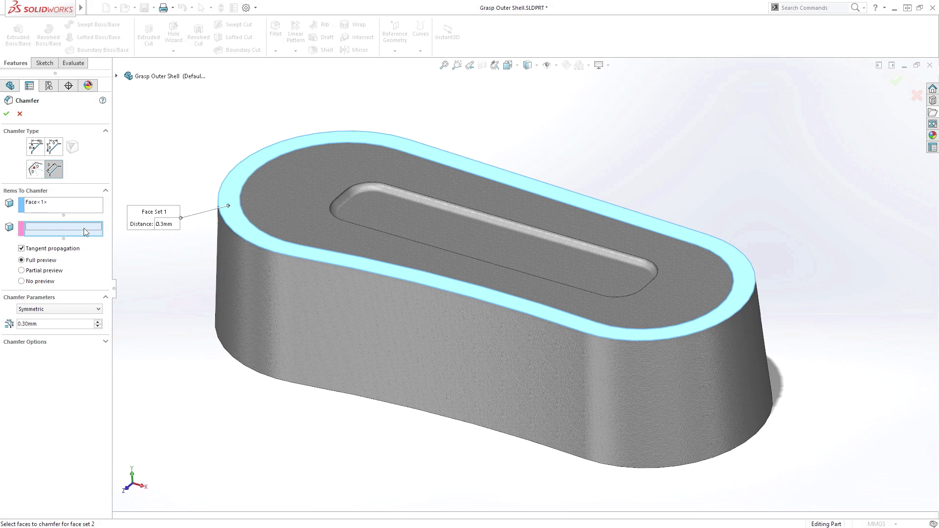
{"action": "left_click", "coordinate": [237, 243]}
{"action": "left_click", "coordinate": [59, 310]}
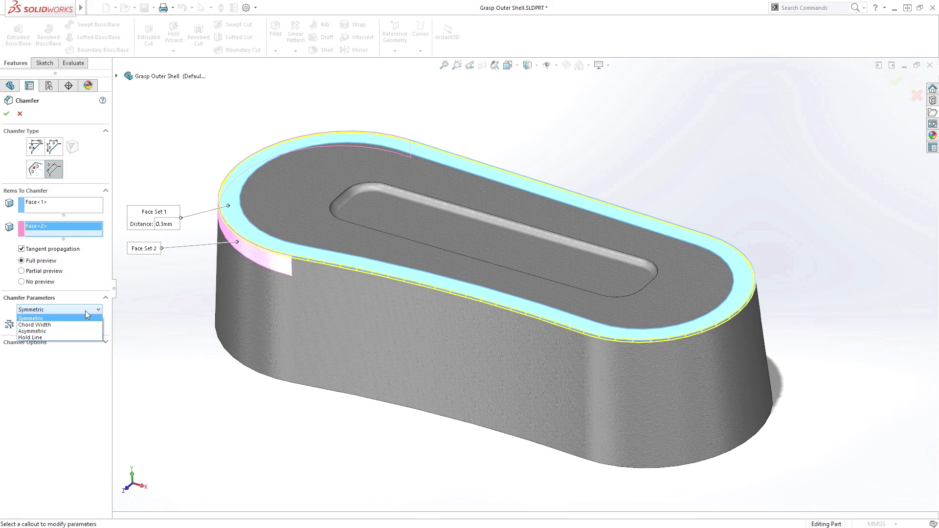
{"action": "left_click", "coordinate": [82, 335]}
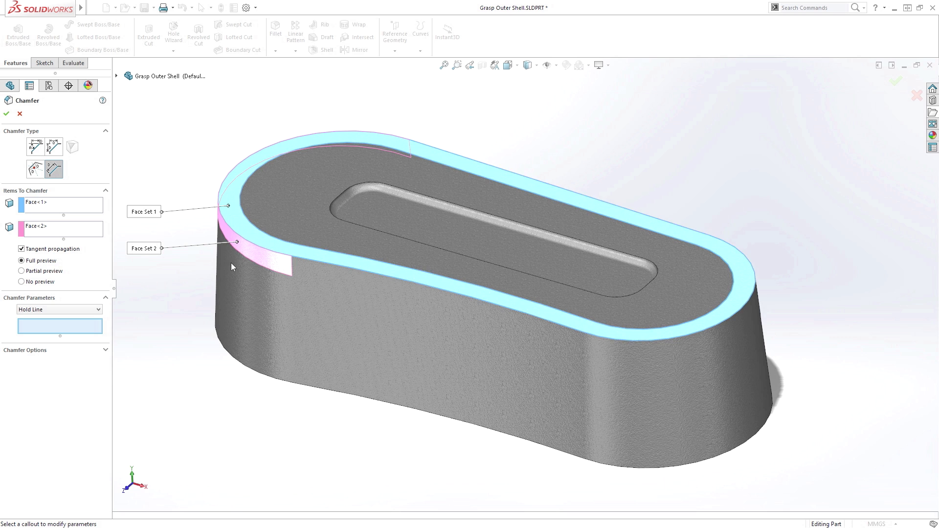
{"action": "left_click", "coordinate": [241, 255]}
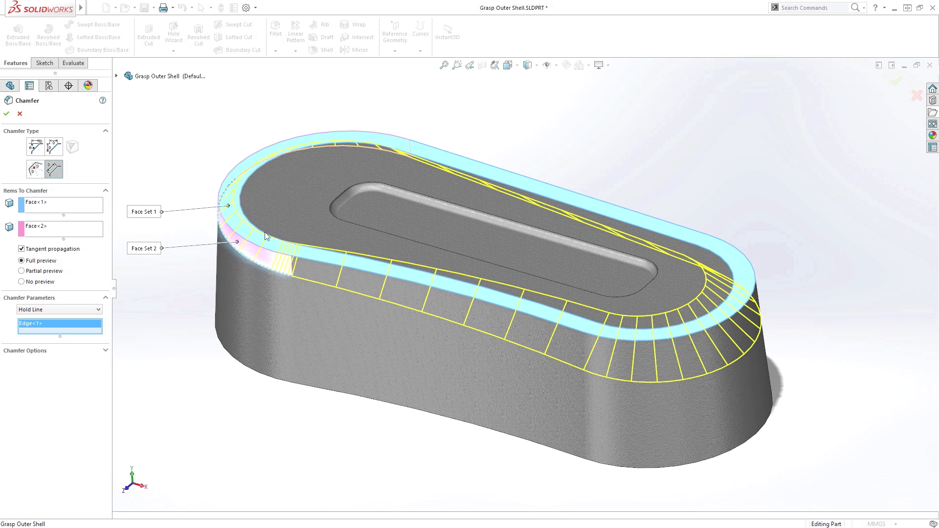
{"action": "key", "text": "Return"}
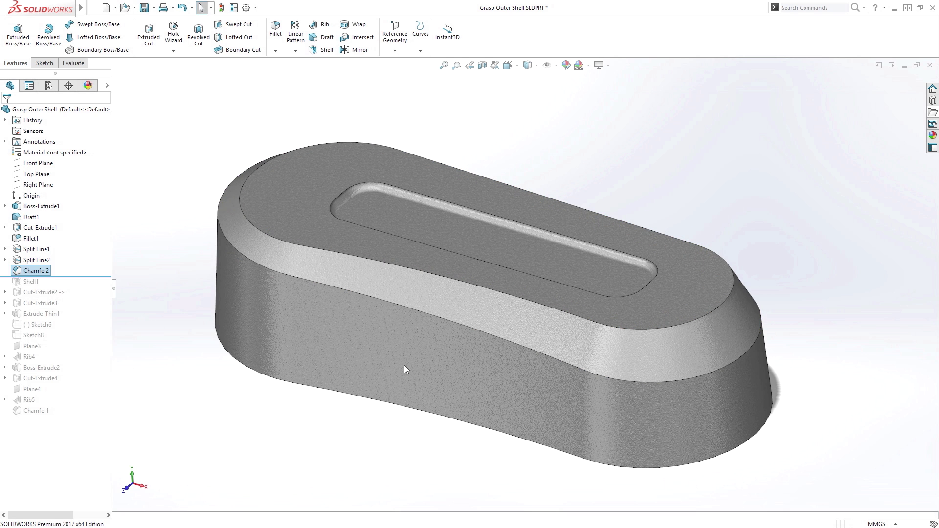
{"action": "middle_click_drag", "start_coordinate": [404, 365], "coordinate": [401, 360]}
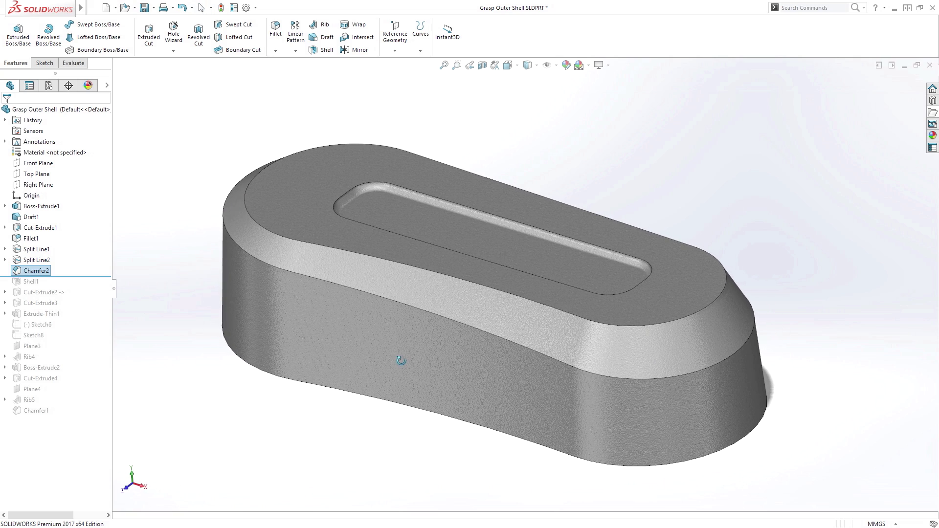
Convert the rim chamfer Chamfer2 into a fillet with a Curvature Continuous profile.
{"action": "left_click", "coordinate": [311, 258]}
{"action": "left_click", "coordinate": [343, 214]}
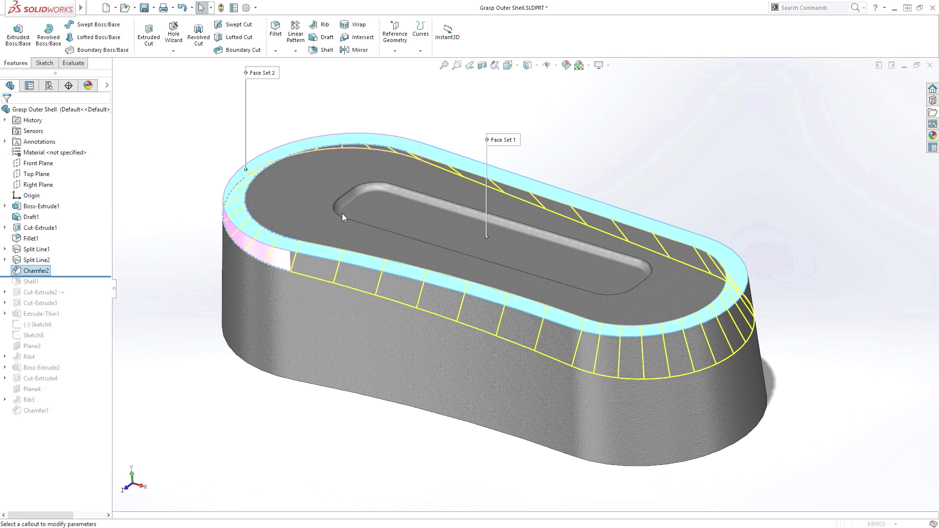
{"action": "left_click", "coordinate": [55, 148]}
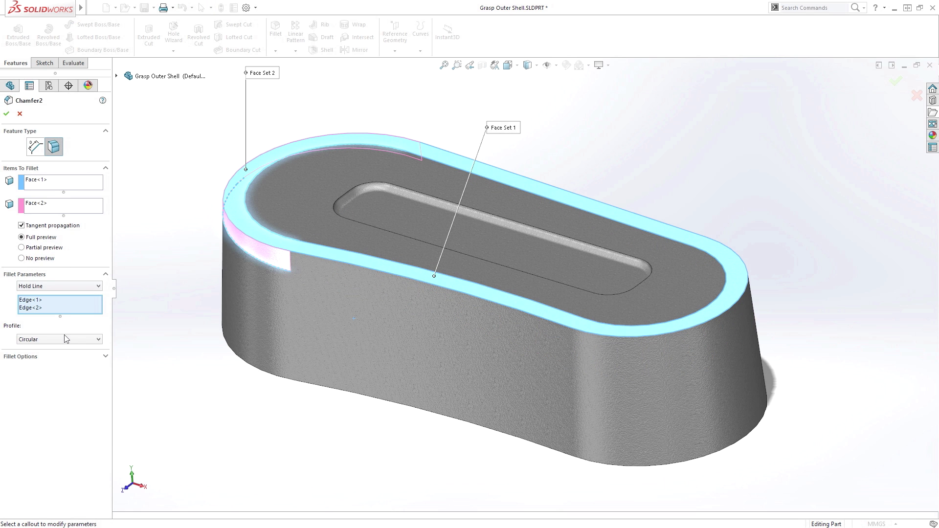
{"action": "left_click", "coordinate": [46, 355]}
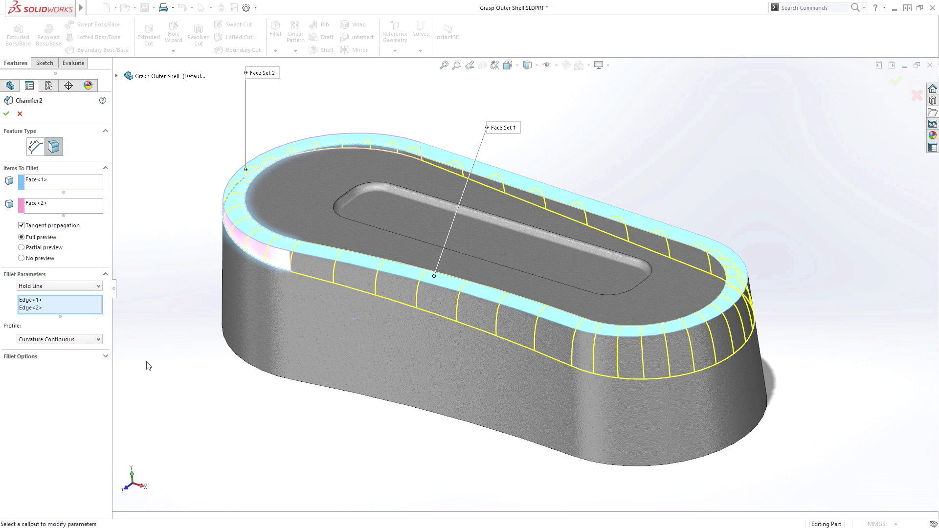
{"action": "left_click", "coordinate": [173, 374]}
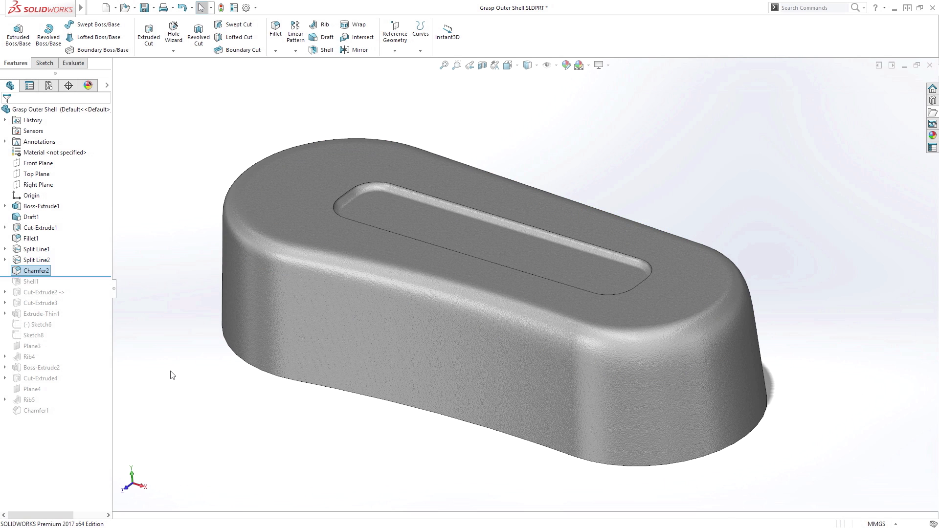
{"action": "left_click_drag", "start_coordinate": [83, 276], "coordinate": [84, 277]}
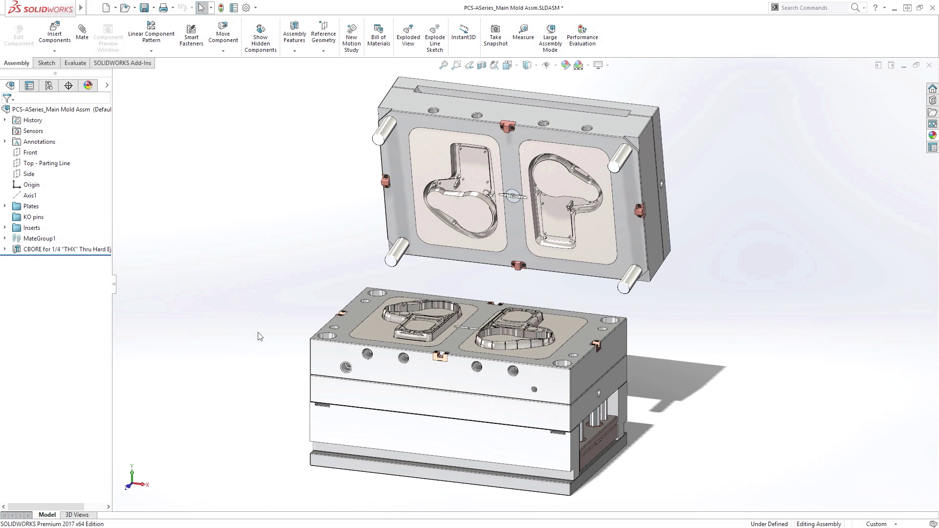
Select the lower mold plate in the PCS-ASeries main mold assembly.
{"action": "left_click", "coordinate": [328, 356]}
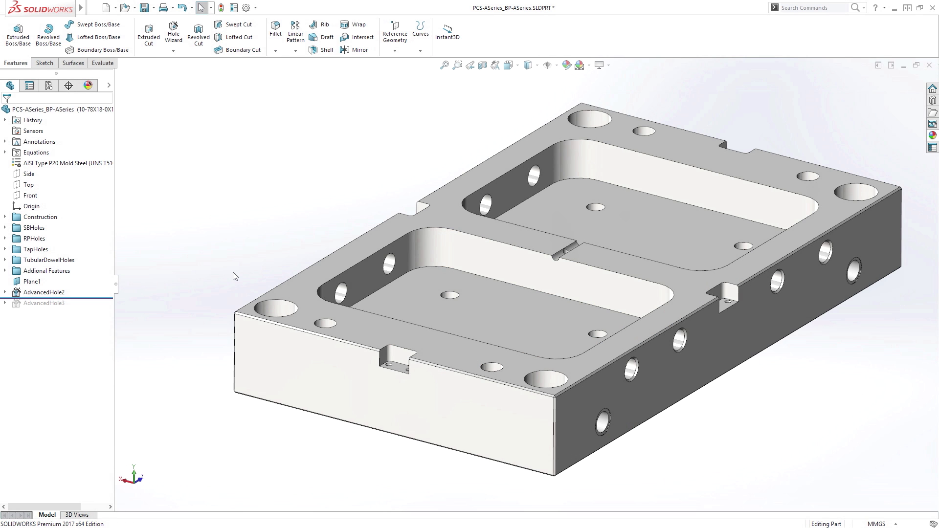
Start a section view through the base plate, then cancel it.
{"action": "key", "text": "s"}
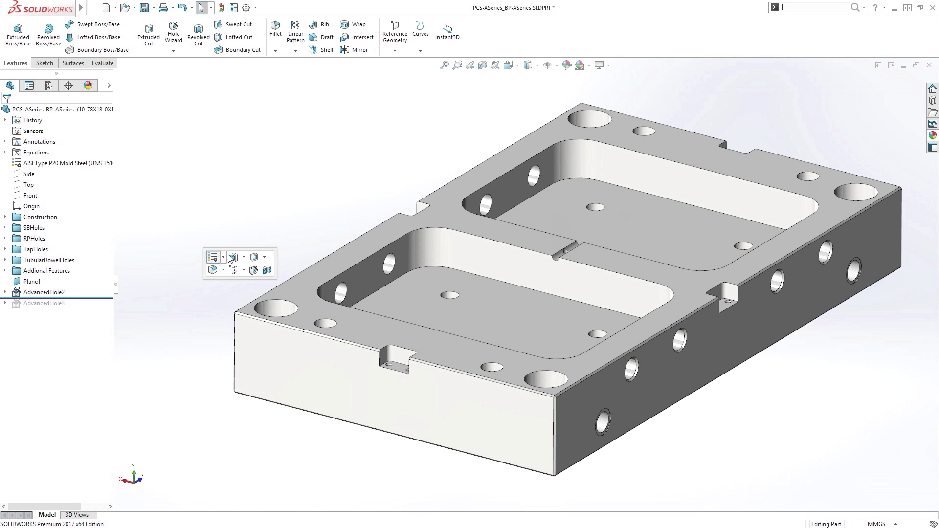
{"action": "left_click", "coordinate": [253, 270]}
{"action": "right_click", "coordinate": [265, 271]}
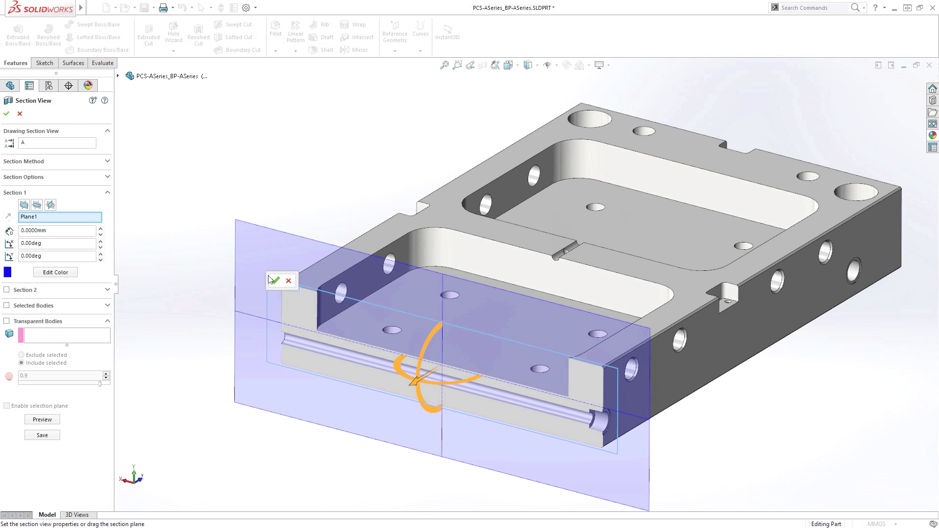
{"action": "left_click", "coordinate": [289, 281]}
Zoom into the front-edge channel and edit its advanced hole feature.
{"action": "key", "text": "s"}
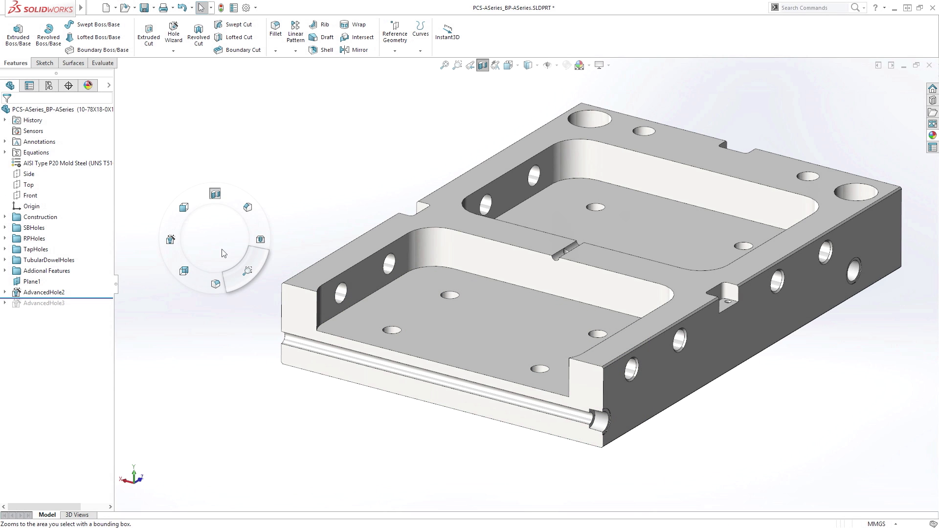
{"action": "left_click", "coordinate": [242, 269]}
{"action": "left_click_drag", "start_coordinate": [235, 269], "coordinate": [655, 484]}
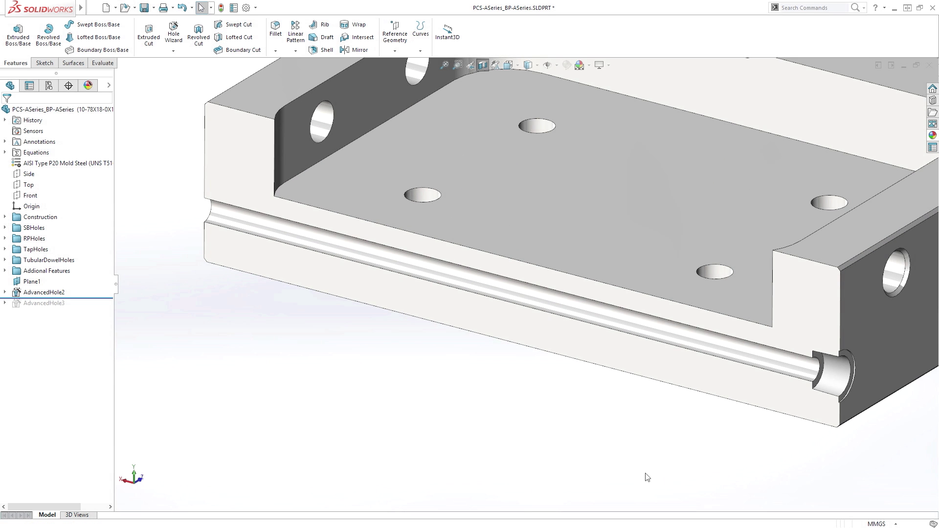
{"action": "left_click", "coordinate": [497, 291]}
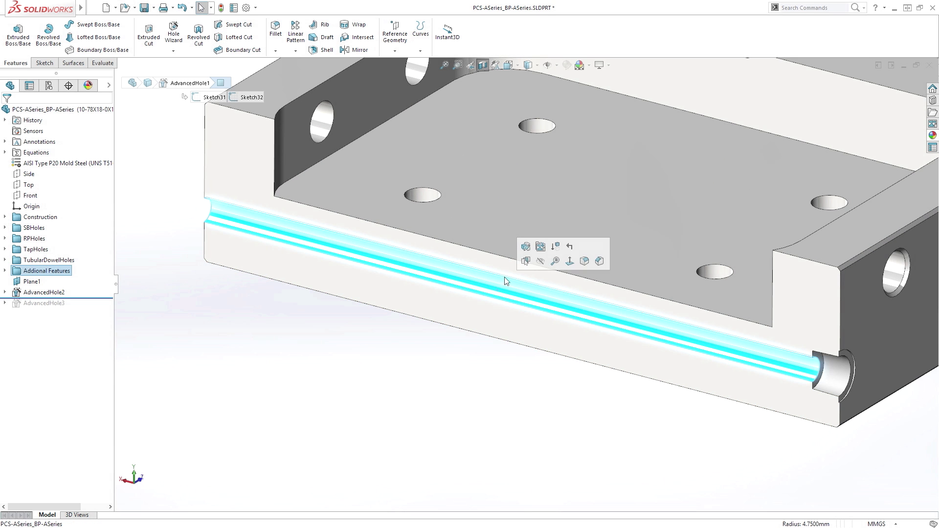
{"action": "left_click", "coordinate": [527, 247]}
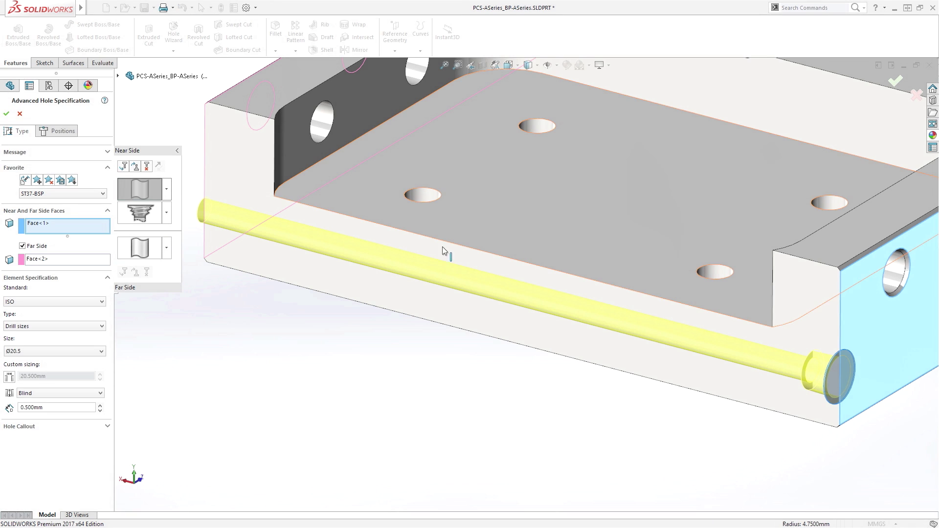
Add a 3/8 tapered pipe tap element to the advanced hole stack.
{"action": "left_click", "coordinate": [139, 247]}
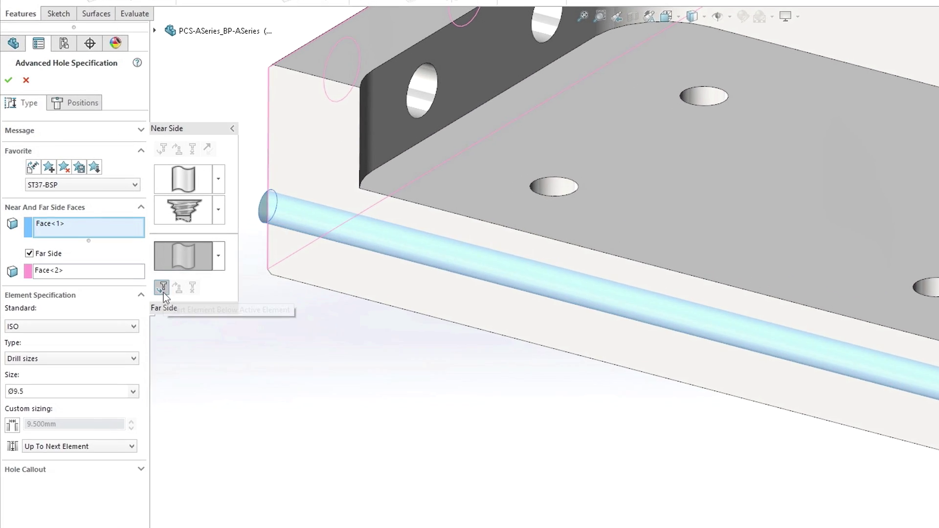
{"action": "left_click", "coordinate": [164, 293]}
{"action": "left_click", "coordinate": [220, 287]}
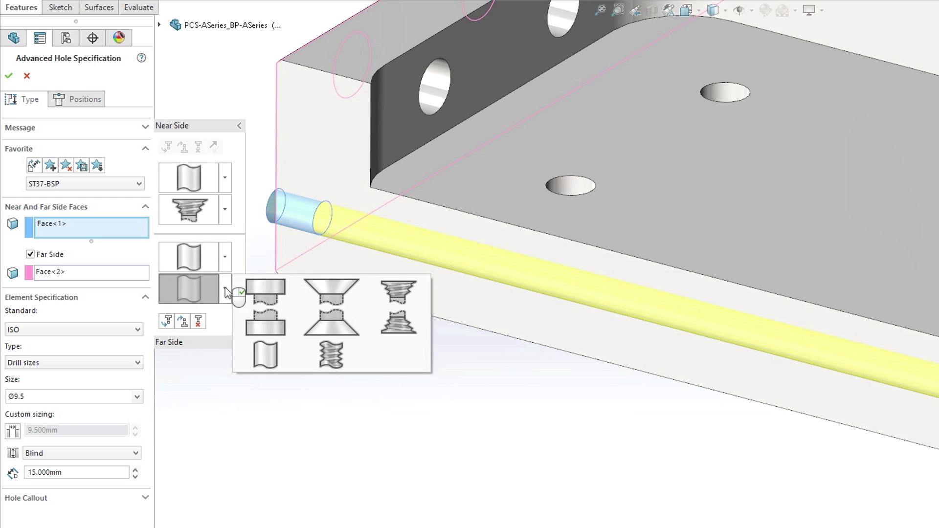
{"action": "left_click", "coordinate": [398, 323]}
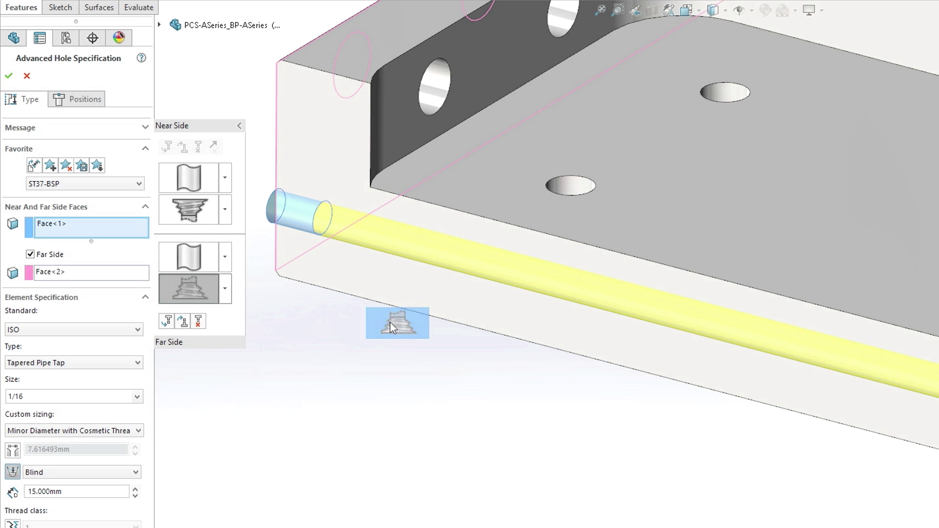
{"action": "left_click", "coordinate": [119, 396]}
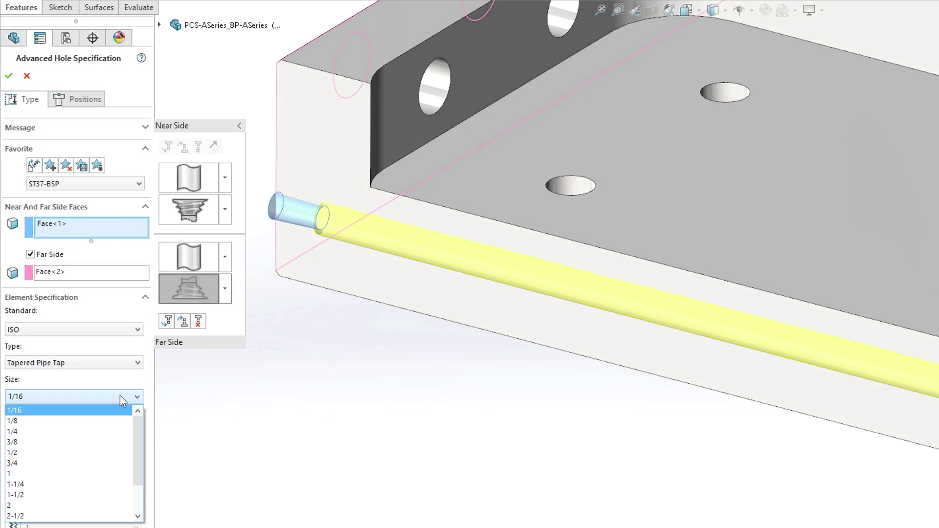
{"action": "left_click", "coordinate": [100, 443]}
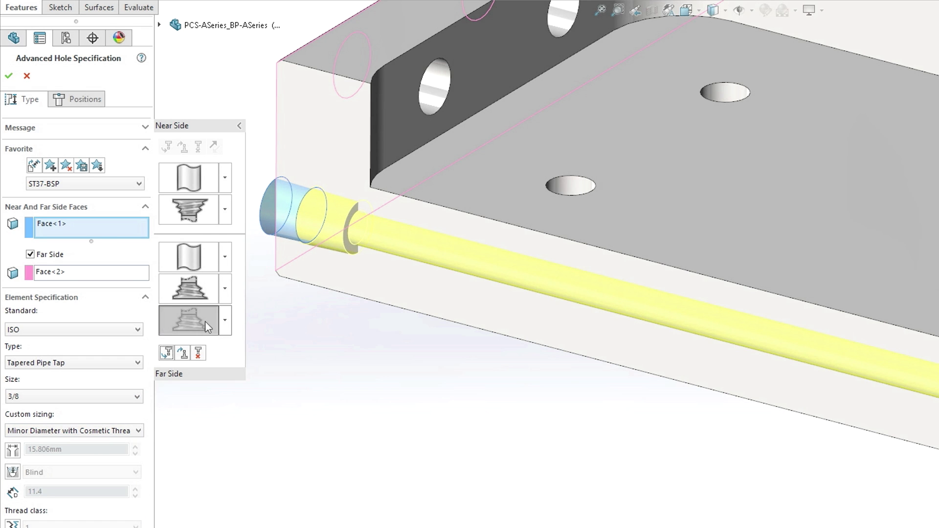
Make the near-side element a Ø20.0 drill hole, 0.5 mm deep, and accept.
{"action": "left_click", "coordinate": [225, 321]}
{"action": "left_click", "coordinate": [264, 386]}
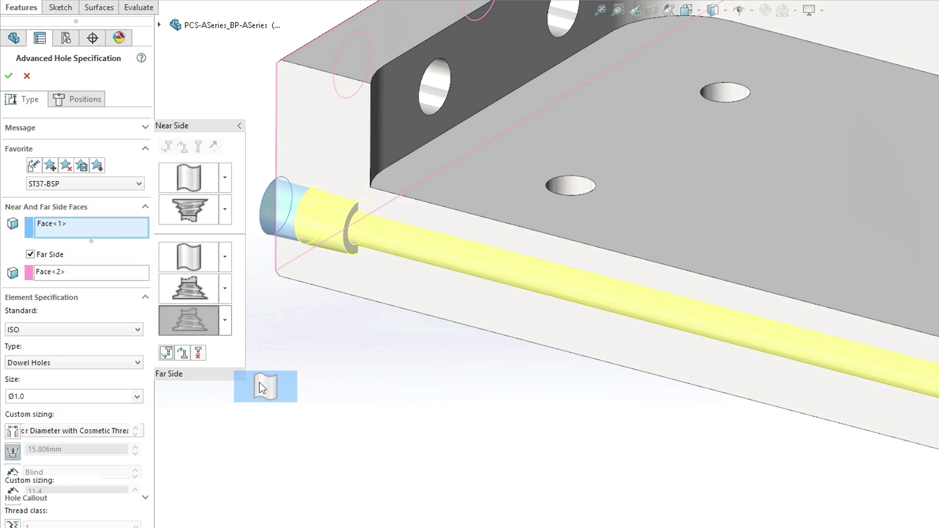
{"action": "left_click", "coordinate": [136, 363]}
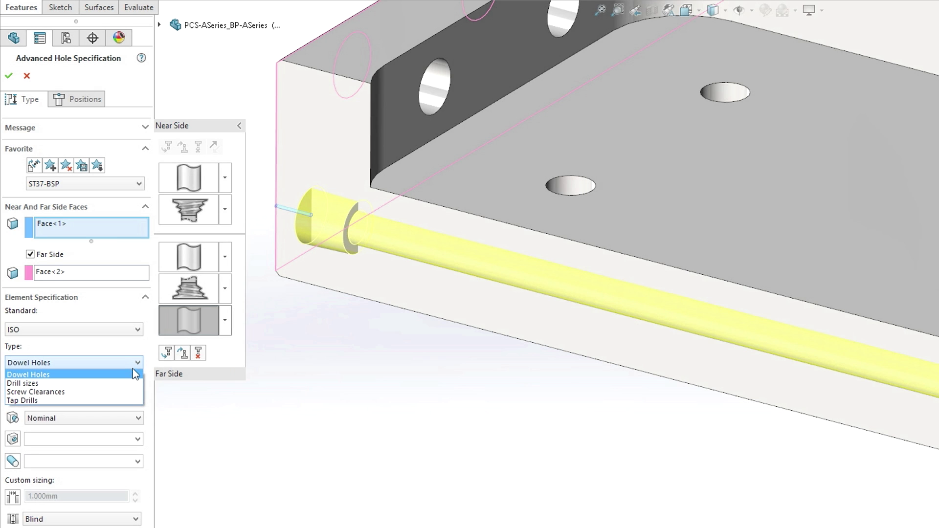
{"action": "left_click", "coordinate": [44, 383]}
{"action": "left_click", "coordinate": [137, 397]}
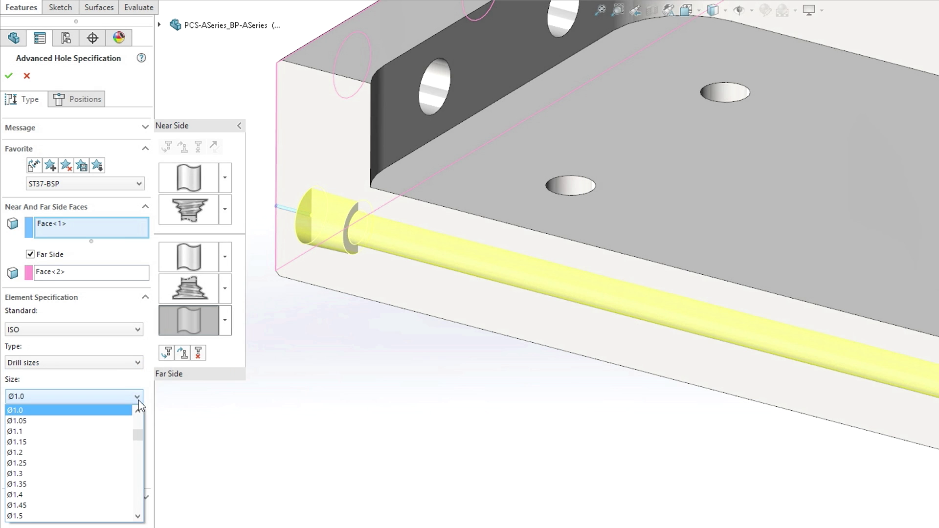
{"action": "left_click_drag", "start_coordinate": [139, 412], "coordinate": [140, 495]}
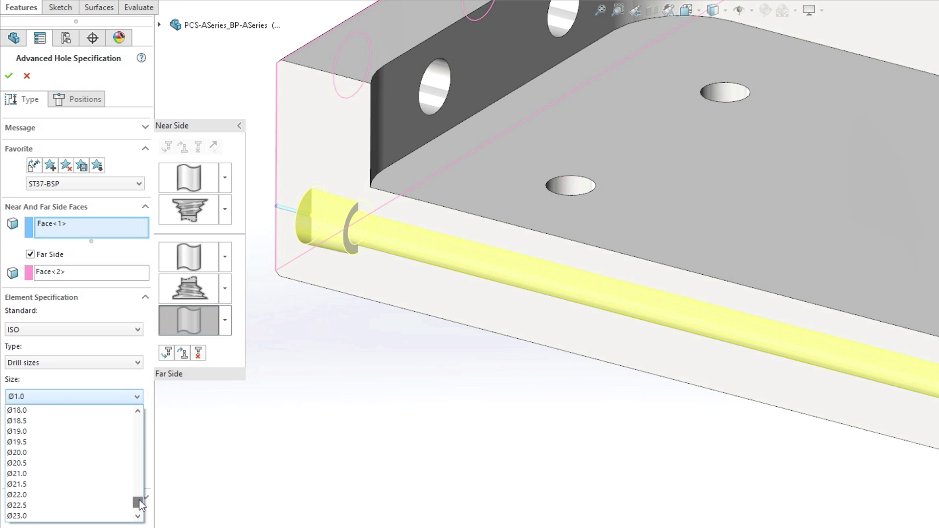
{"action": "left_click", "coordinate": [17, 452]}
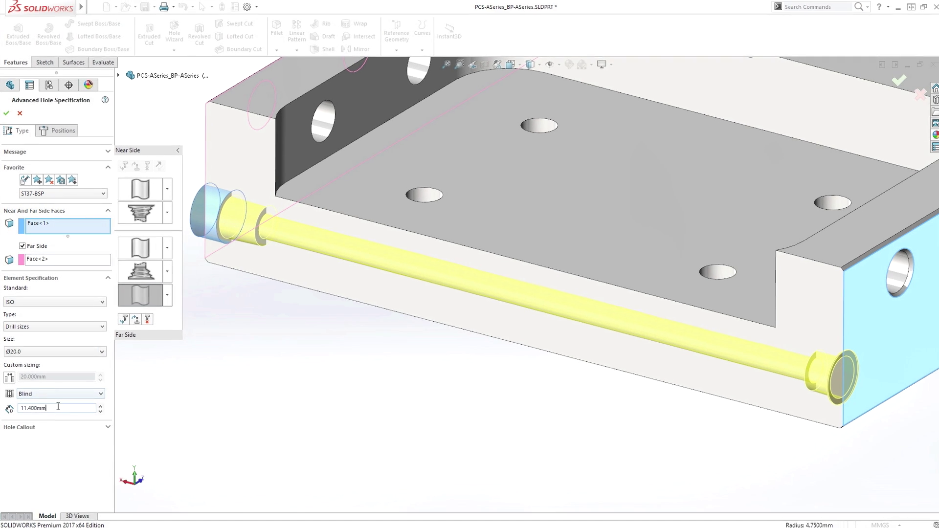
{"action": "double_click", "coordinate": [58, 408]}
{"action": "type", "text": "3.500"}
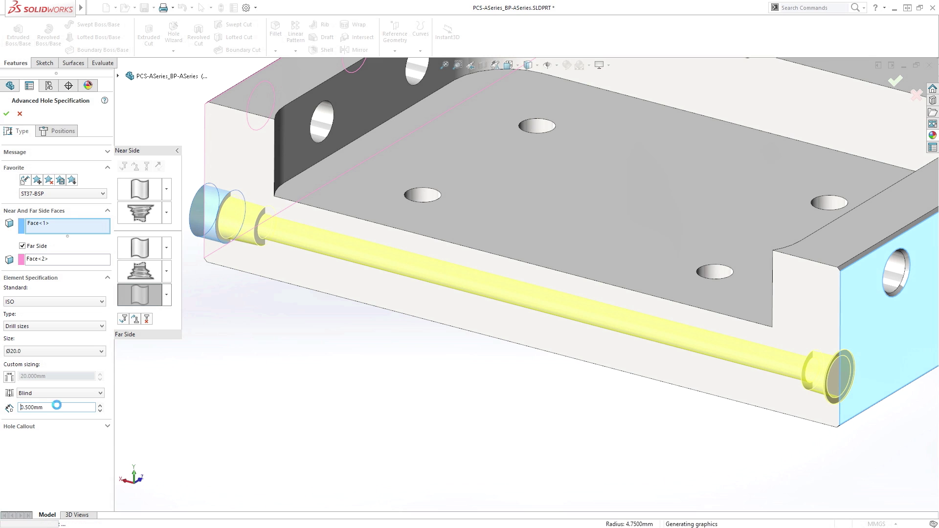
{"action": "key", "text": "Return"}
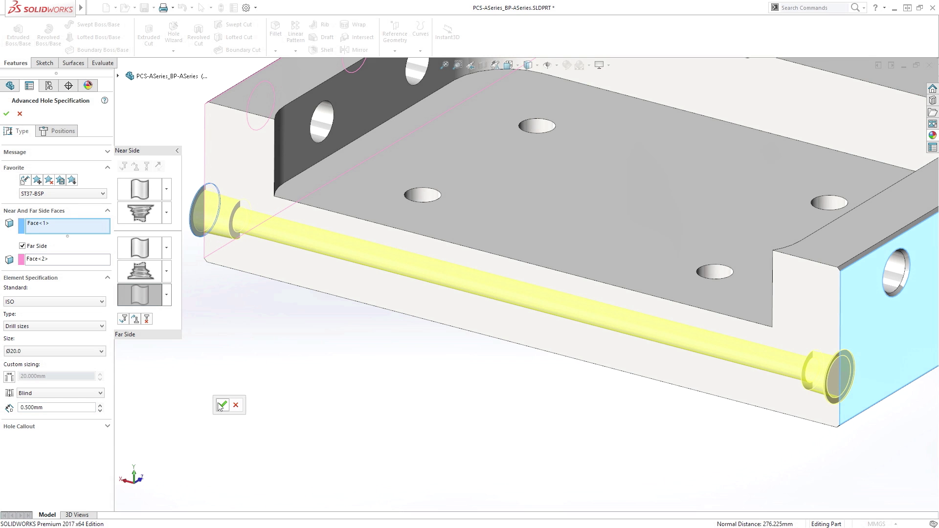
{"action": "left_click", "coordinate": [222, 405]}
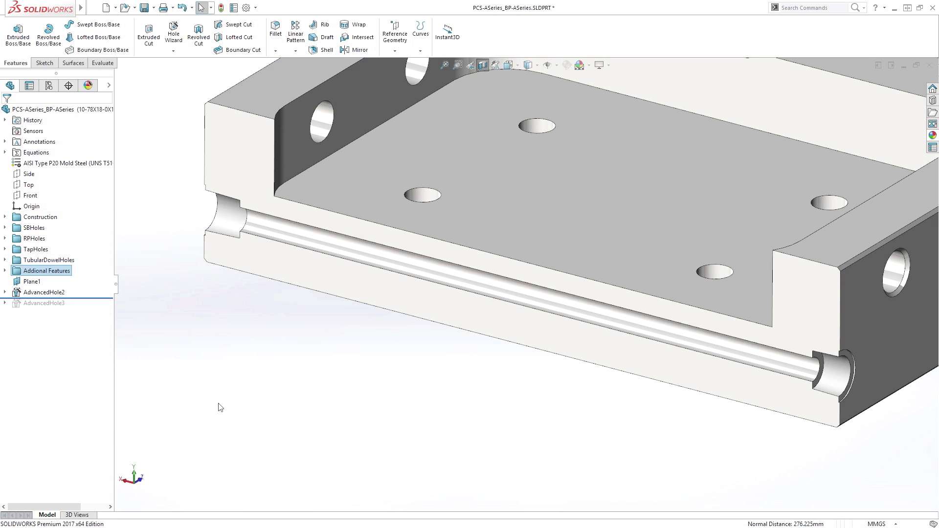
Turn off the section view and roll the history forward past AdvancedHole3.
{"action": "key", "text": "s"}
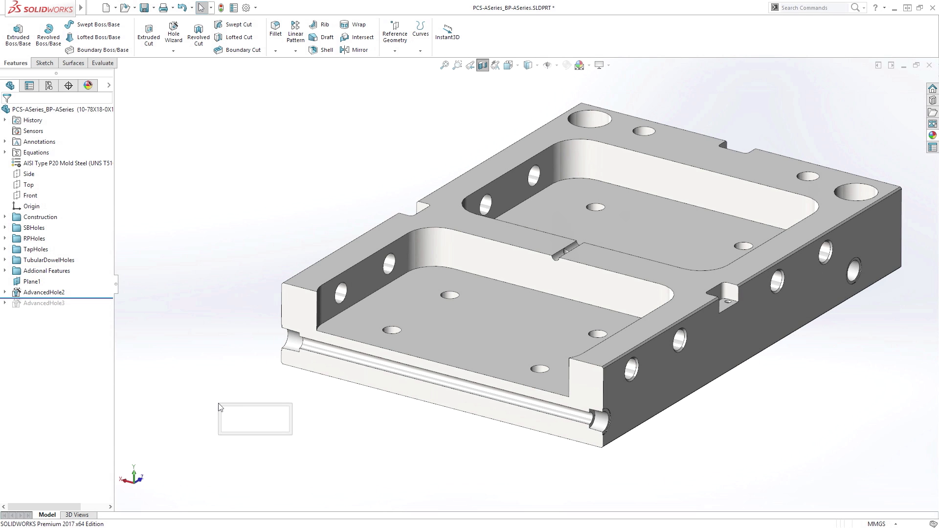
{"action": "left_click", "coordinate": [270, 425]}
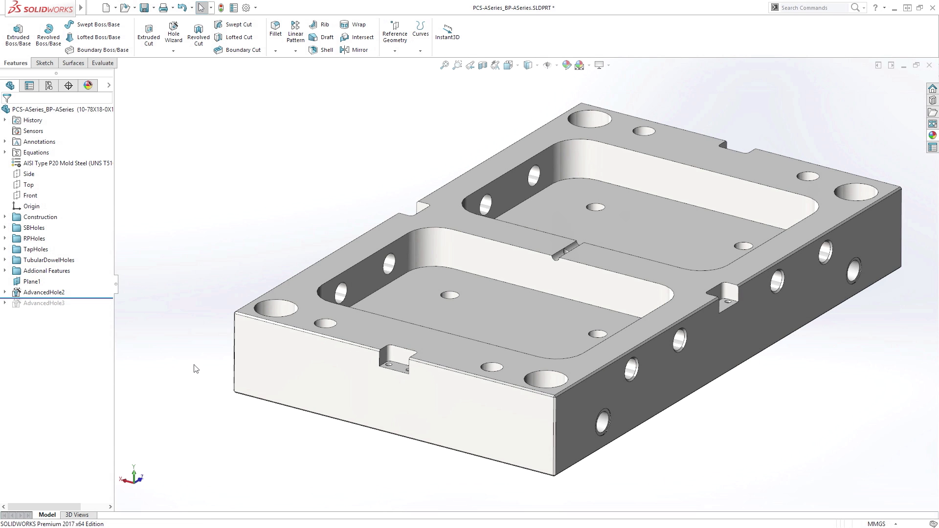
{"action": "left_click_drag", "start_coordinate": [107, 300], "coordinate": [102, 302]}
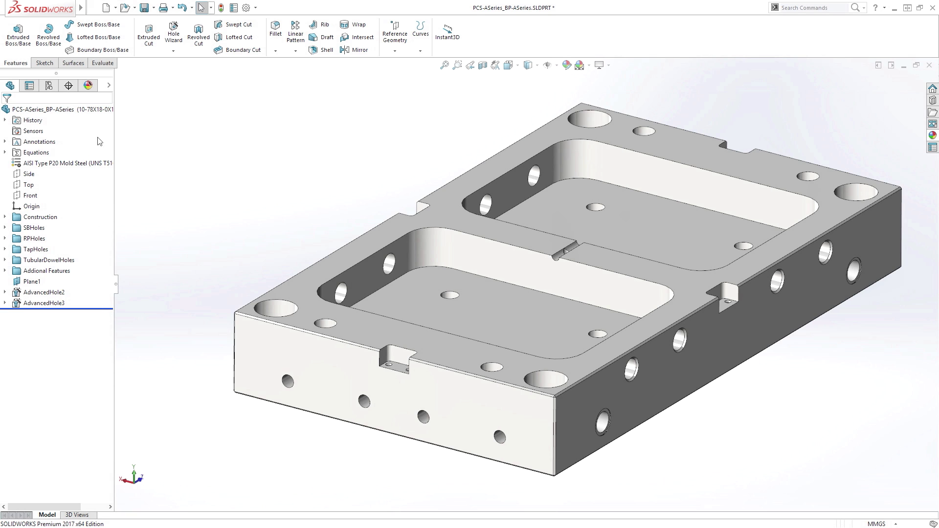
Switch the plate to the Internal Detail display state and select an internal channel.
{"action": "left_click", "coordinate": [109, 85]}
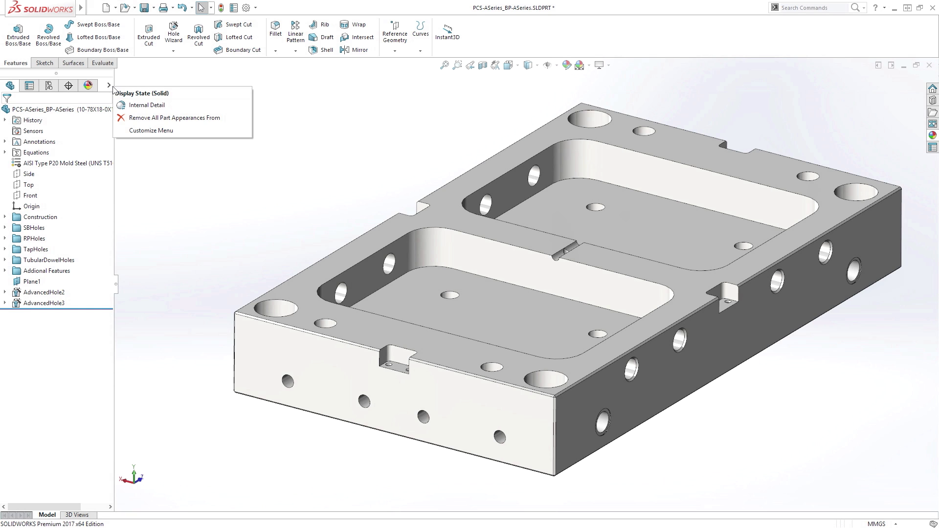
{"action": "left_click", "coordinate": [147, 105]}
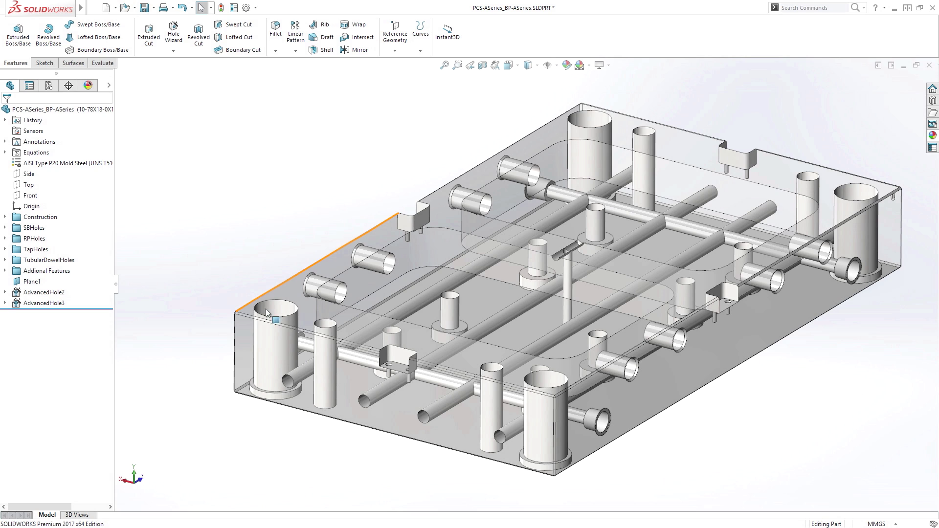
{"action": "left_click", "coordinate": [364, 401]}
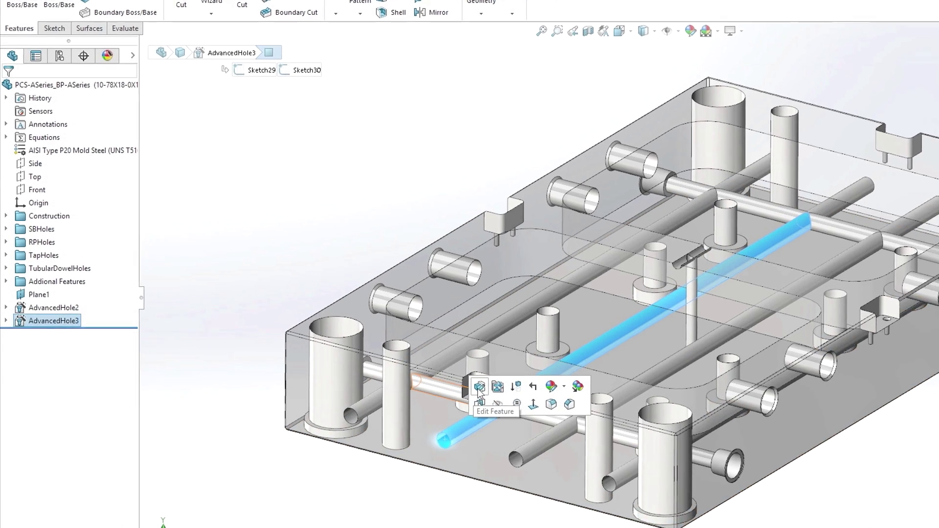
Apply the HP28-01, then the ST37-BSP favorite to AdvancedHole3's front-face holes.
{"action": "left_click", "coordinate": [478, 388]}
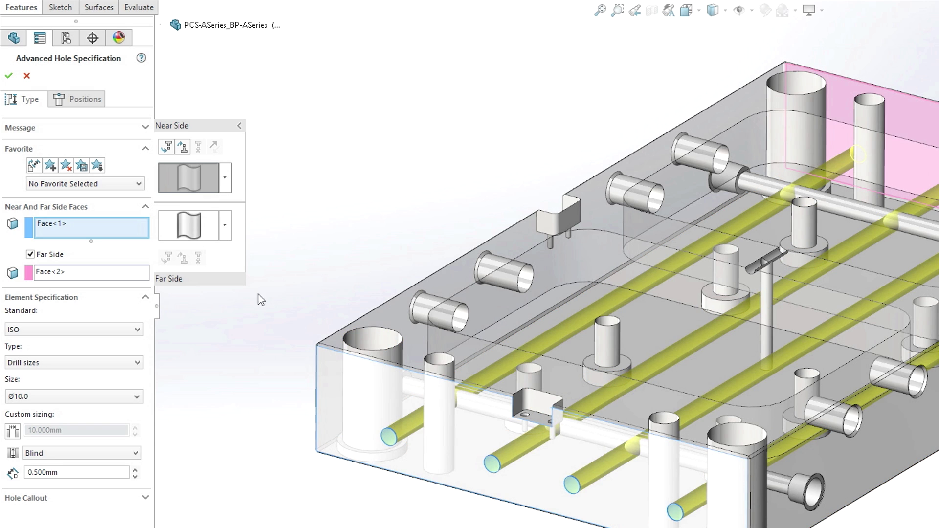
{"action": "left_click", "coordinate": [85, 184]}
{"action": "left_click", "coordinate": [74, 202]}
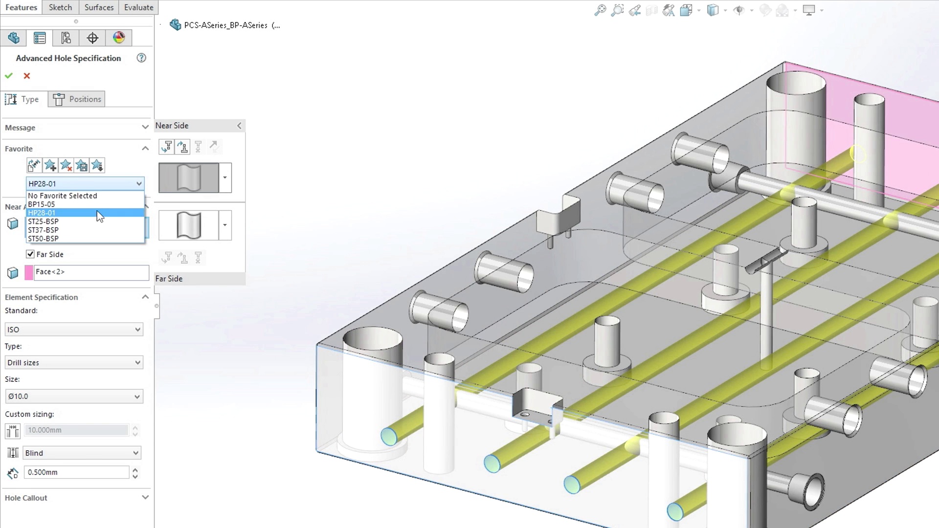
{"action": "left_click", "coordinate": [84, 184]}
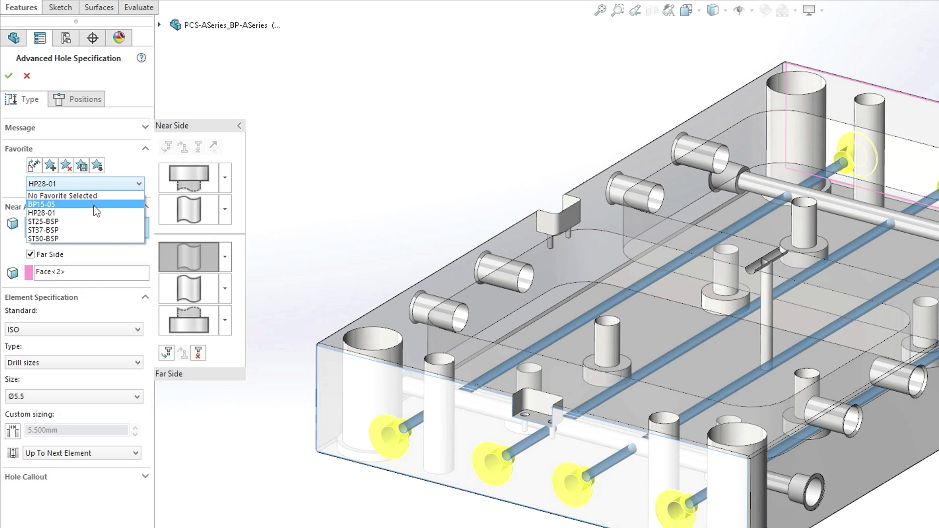
{"action": "left_click", "coordinate": [91, 231]}
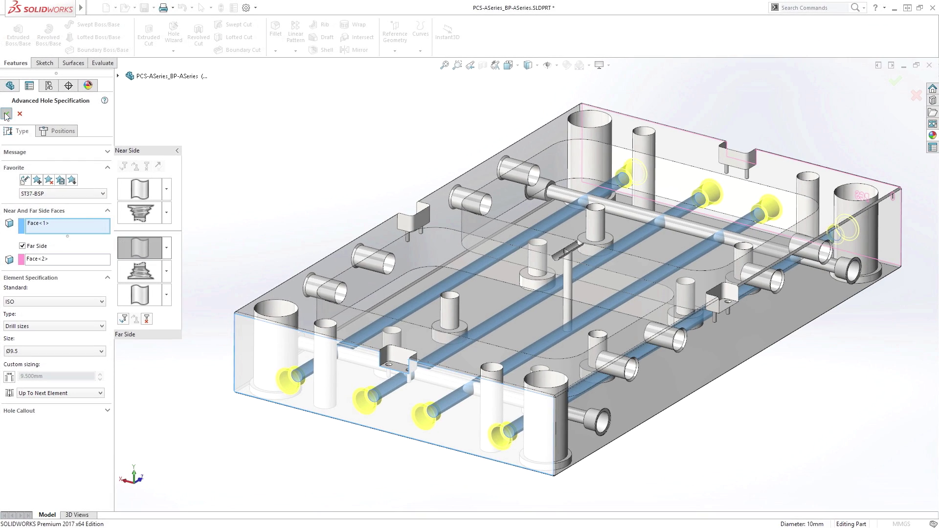
{"action": "left_click", "coordinate": [7, 109]}
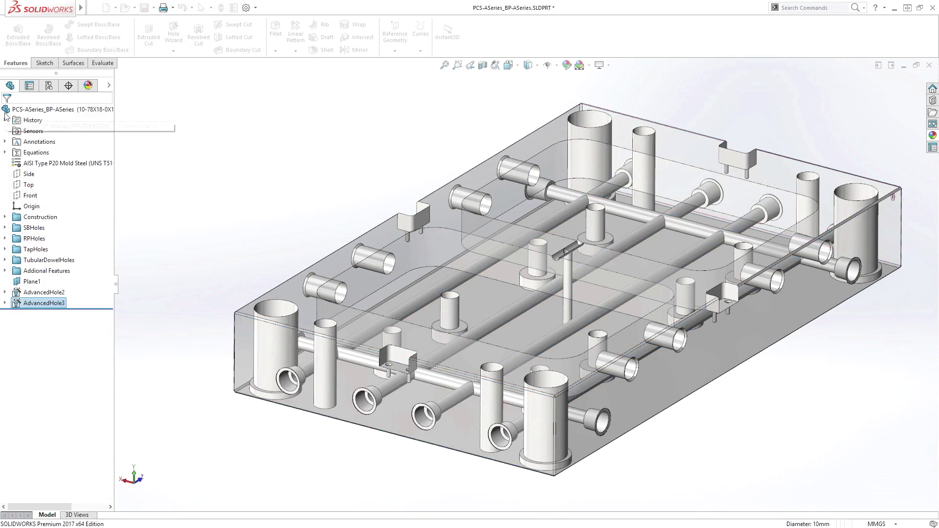
Return the plate to the Solid display state and orbit to inspect the front holes.
{"action": "left_click", "coordinate": [109, 85]}
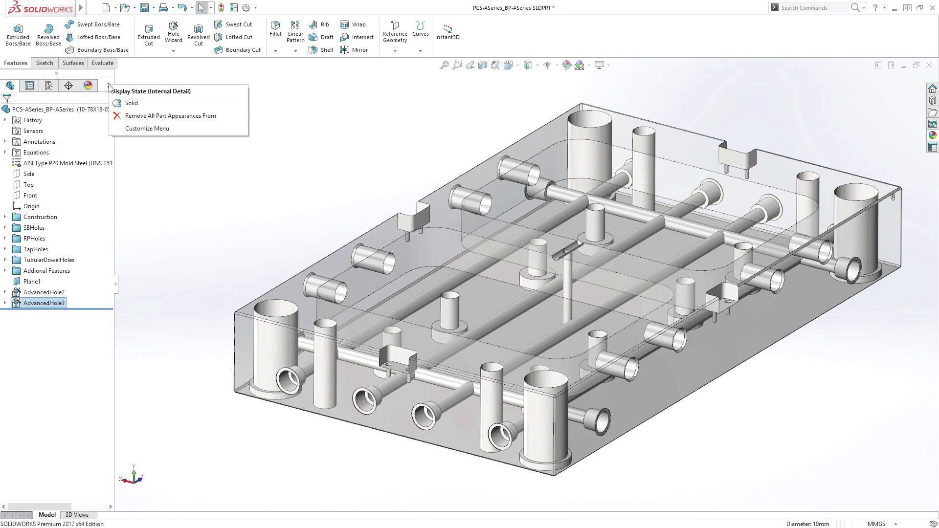
{"action": "left_click", "coordinate": [125, 105]}
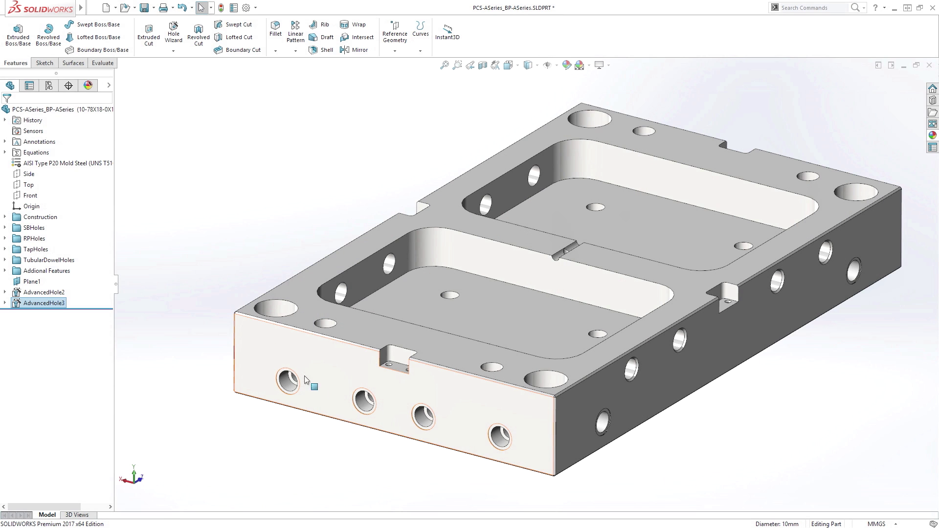
{"action": "mouse_move", "coordinate": [401, 464]}
{"action": "middle_mouse_down"}
{"action": "mouse_move", "coordinate": [395, 451]}
{"action": "mouse_move", "coordinate": [297, 434]}
{"action": "mouse_move", "coordinate": [386, 465]}
{"action": "middle_mouse_up"}
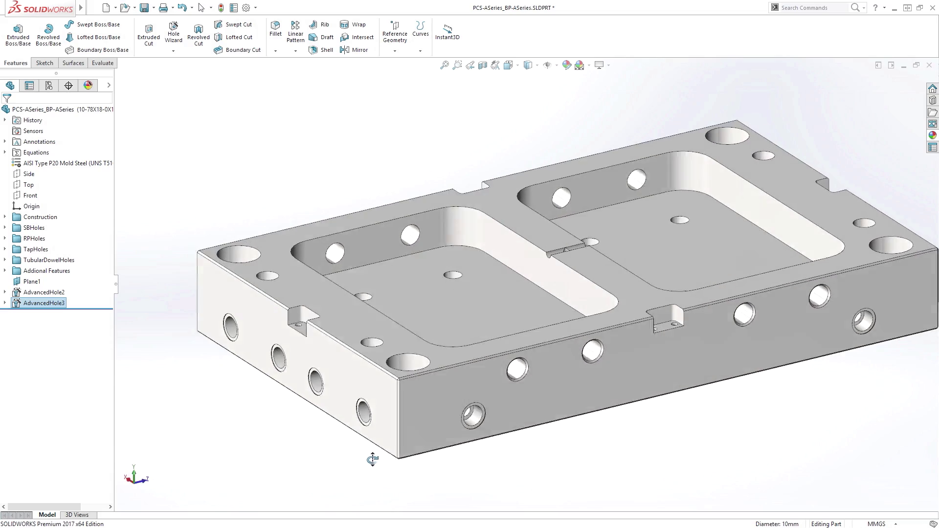
{"action": "left_click", "coordinate": [386, 465]}
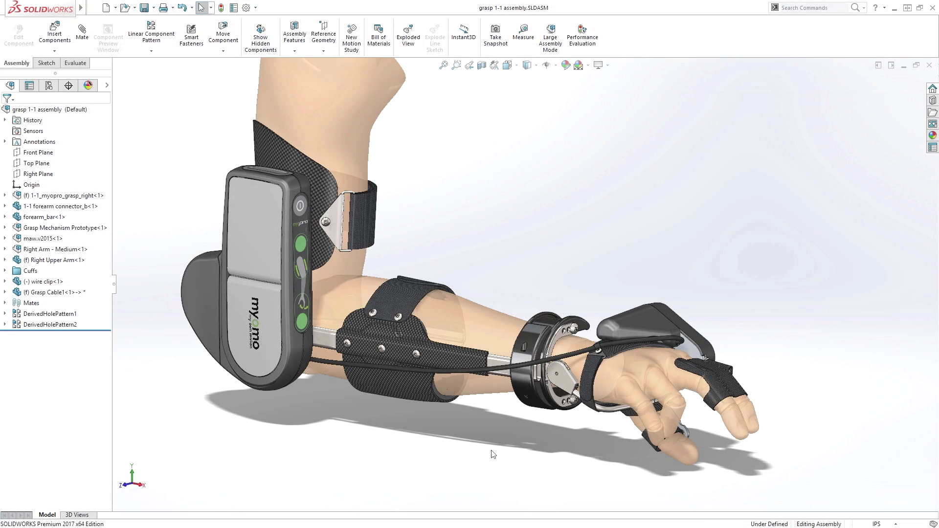
{"action": "mouse_move", "coordinate": [461, 360]}
{"action": "middle_mouse_down"}
{"action": "mouse_move", "coordinate": [311, 348]}
{"action": "mouse_move", "coordinate": [471, 359]}
{"action": "middle_mouse_up"}
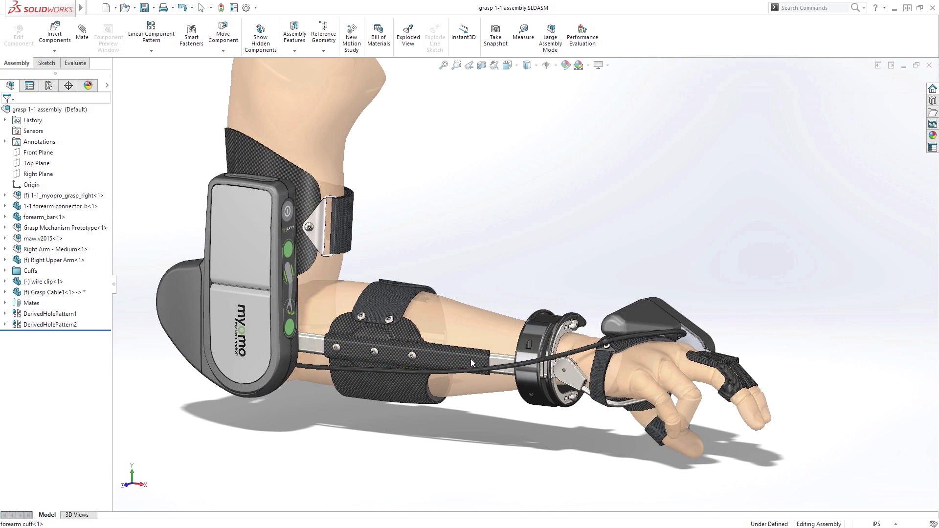